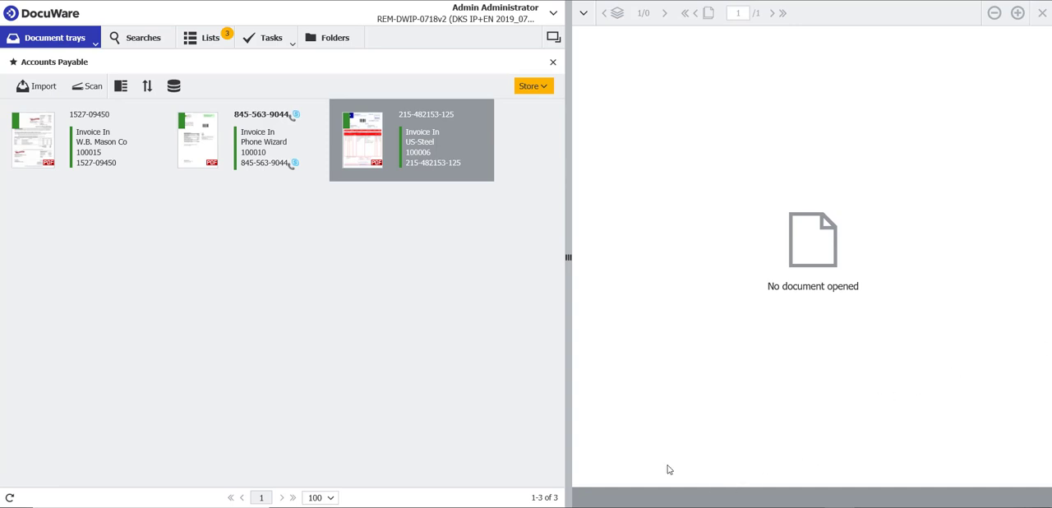
# Review the US-Steel invoice's index fields in the Accounting - Accounts Payable store dialog and leave without storing it
pyautogui.click(545, 87)
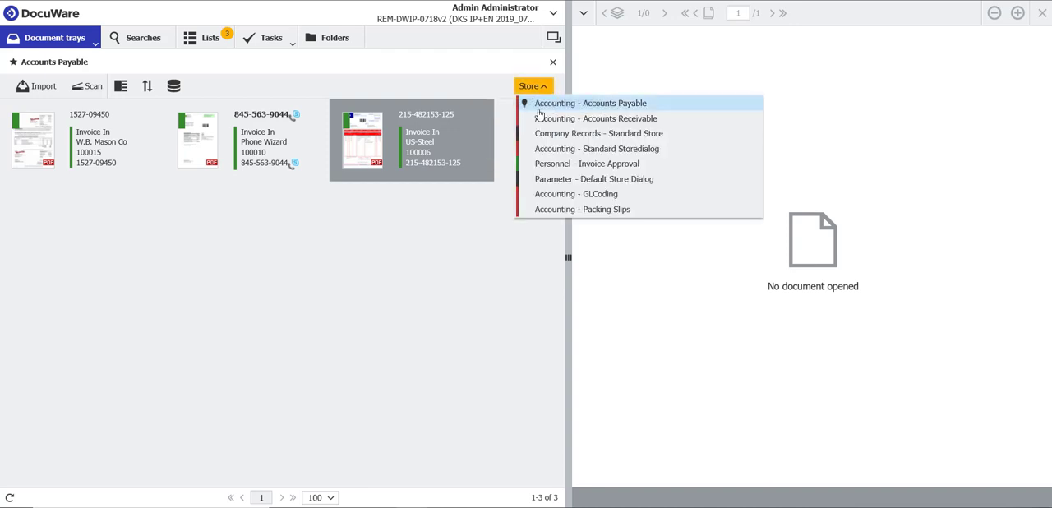
pyautogui.click(543, 105)
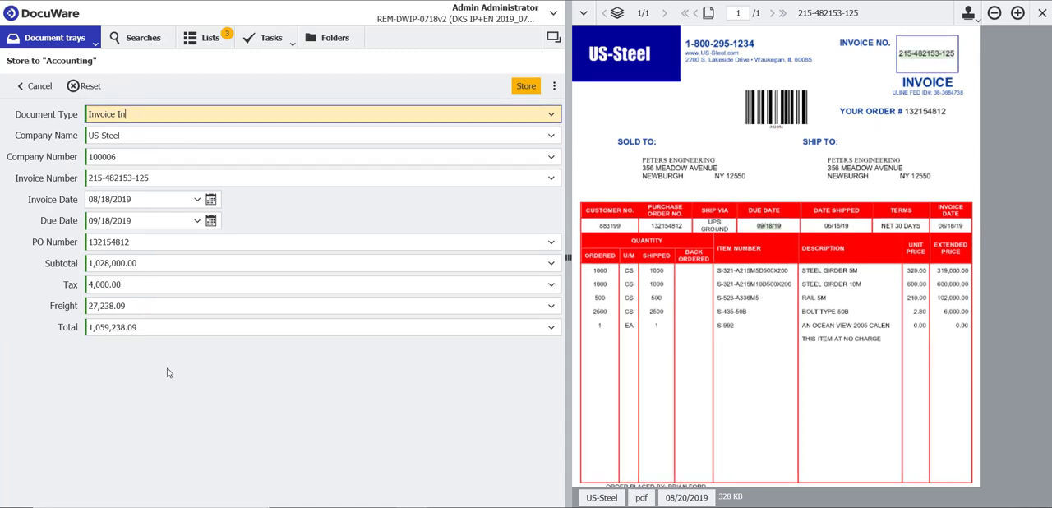
pyautogui.scroll(-1, 755, 391)
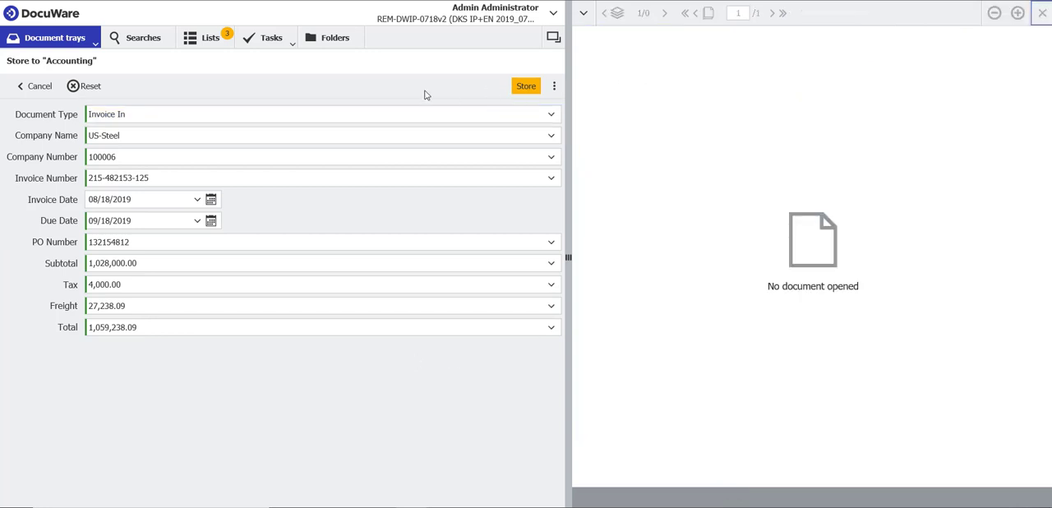
pyautogui.click(37, 87)
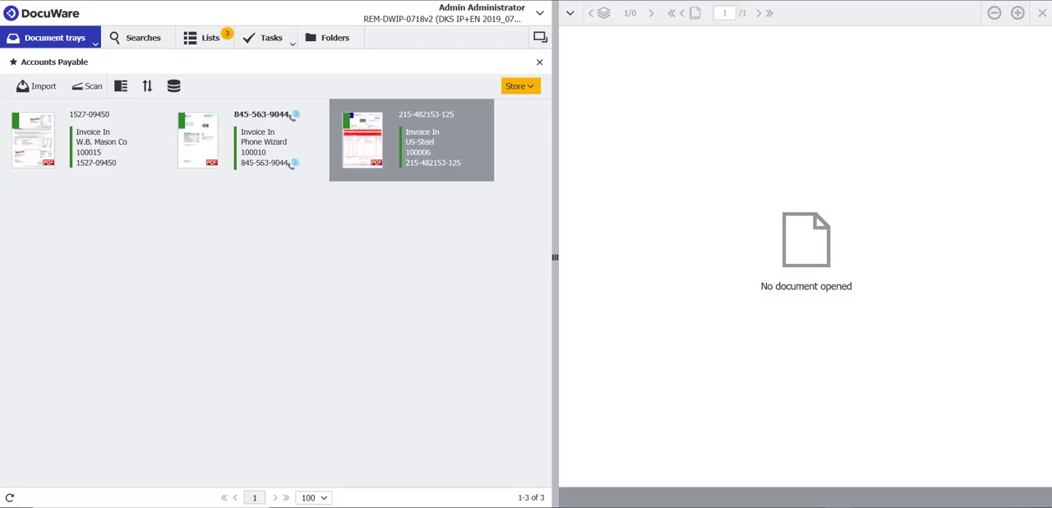
# Import the file Rapid Transport.pdf into the Accounts Payable document tray
pyautogui.click(38, 88)
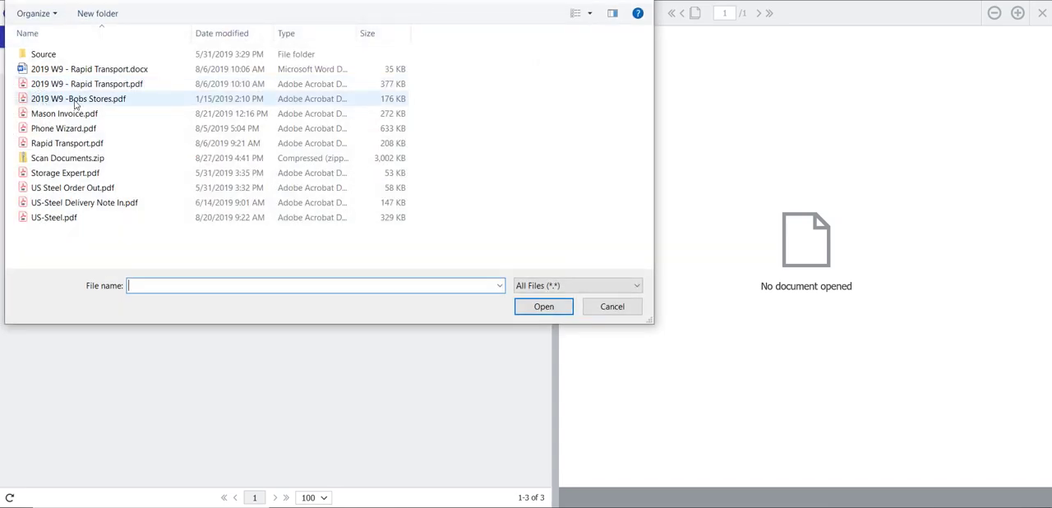
pyautogui.click(74, 144)
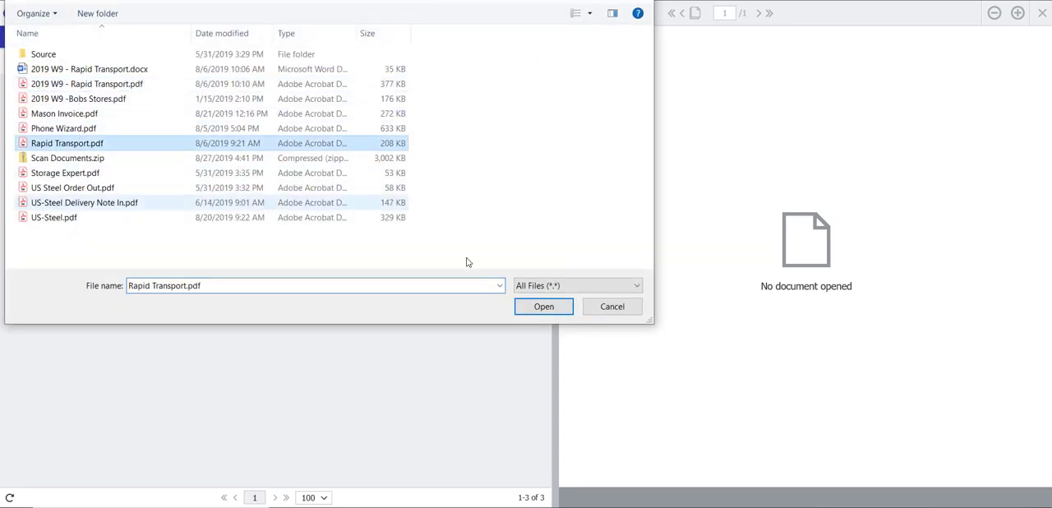
pyautogui.click(542, 306)
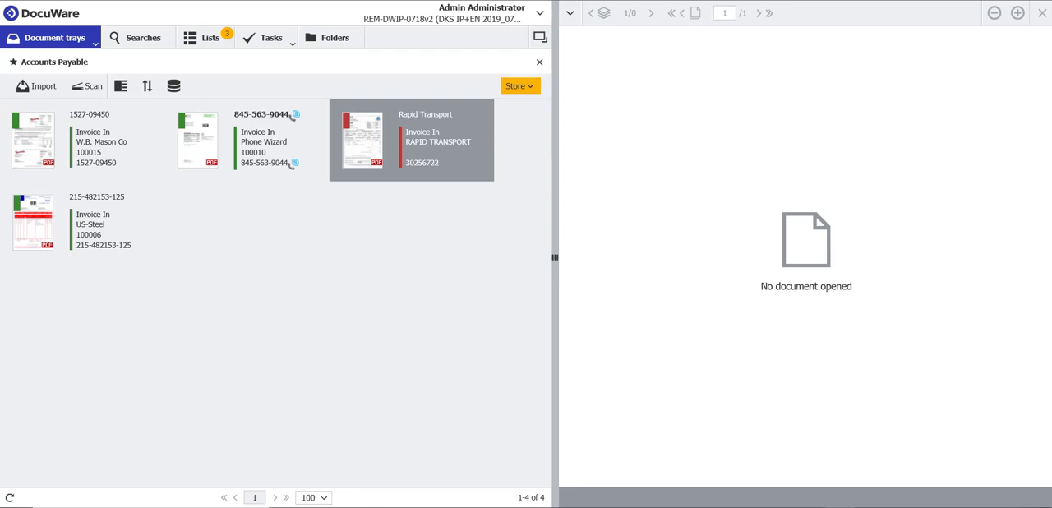
# Select the US-Steel, W.B. Mason Co and Phone Wizard invoices and open them for storing with Accounting - Accounts Payable
pyautogui.click(90, 214)
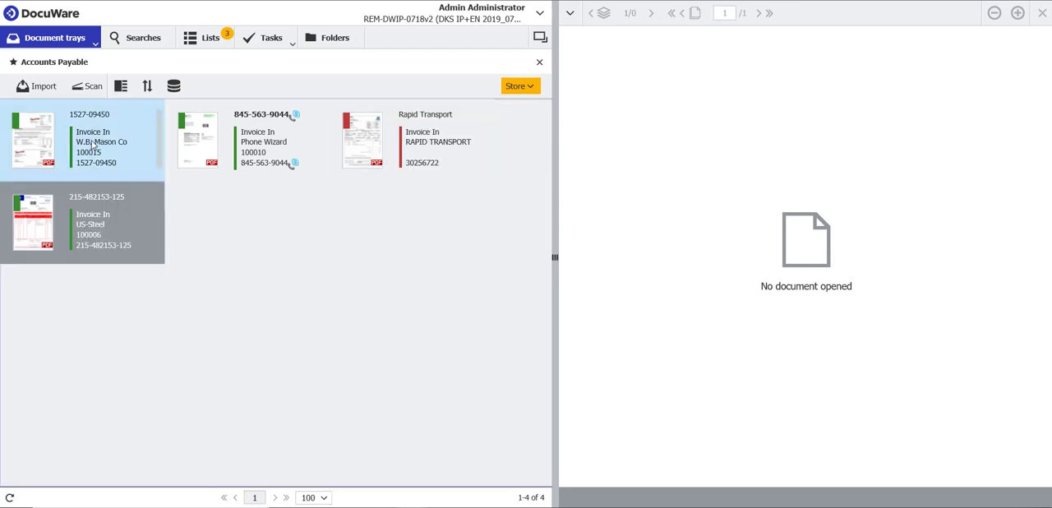
pyautogui.keyDown('ctrl'); pyautogui.click(94, 144); pyautogui.keyUp('ctrl')
pyautogui.keyDown('ctrl'); pyautogui.click(238, 150); pyautogui.keyUp('ctrl')
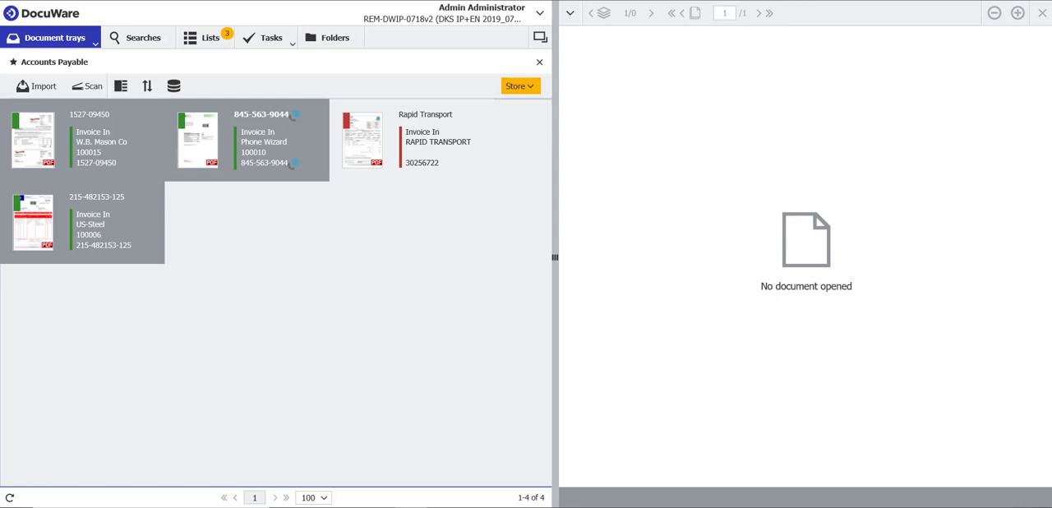
pyautogui.click(530, 86)
pyautogui.click(539, 104)
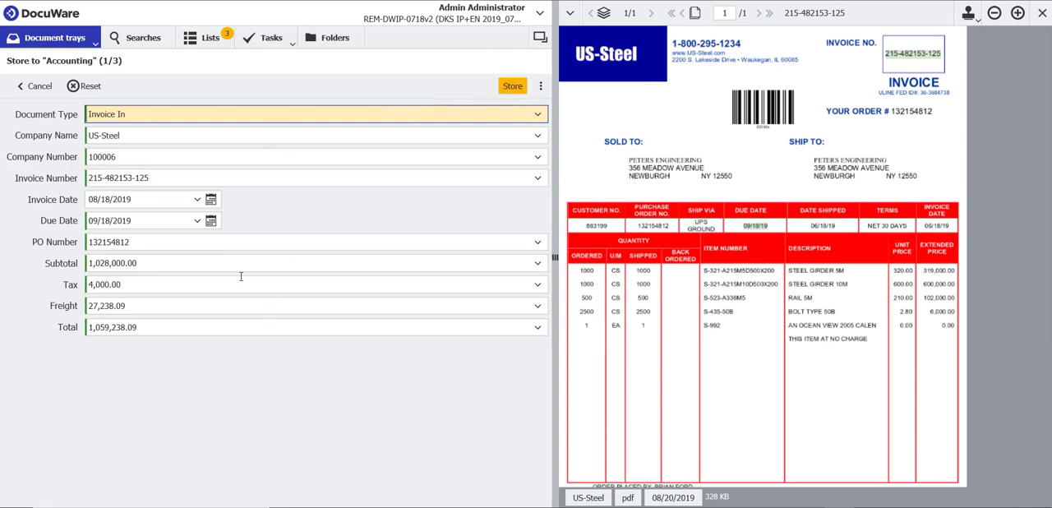
# Store the three selected invoices one after another to the Accounting file cabinet and refresh the document tray
pyautogui.click(511, 87)
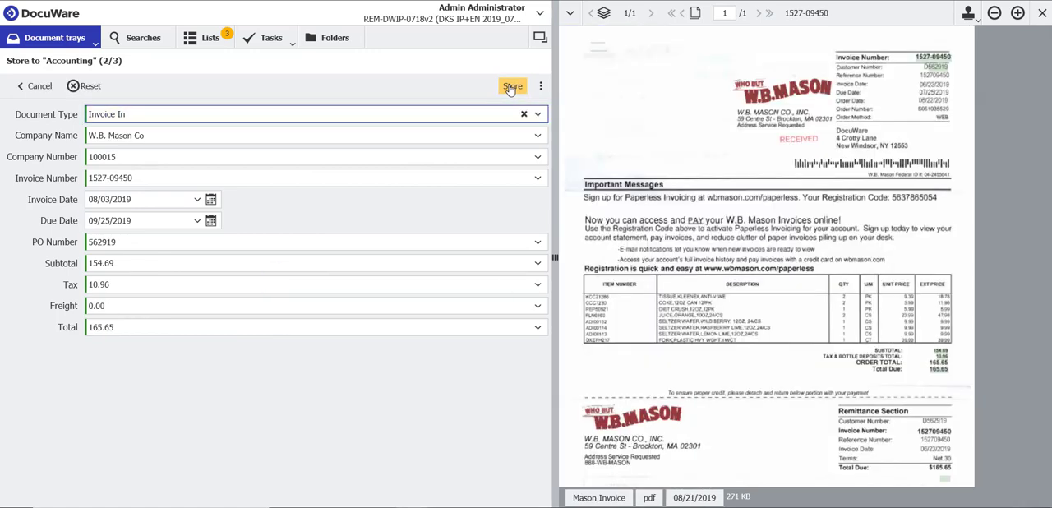
pyautogui.click(511, 87)
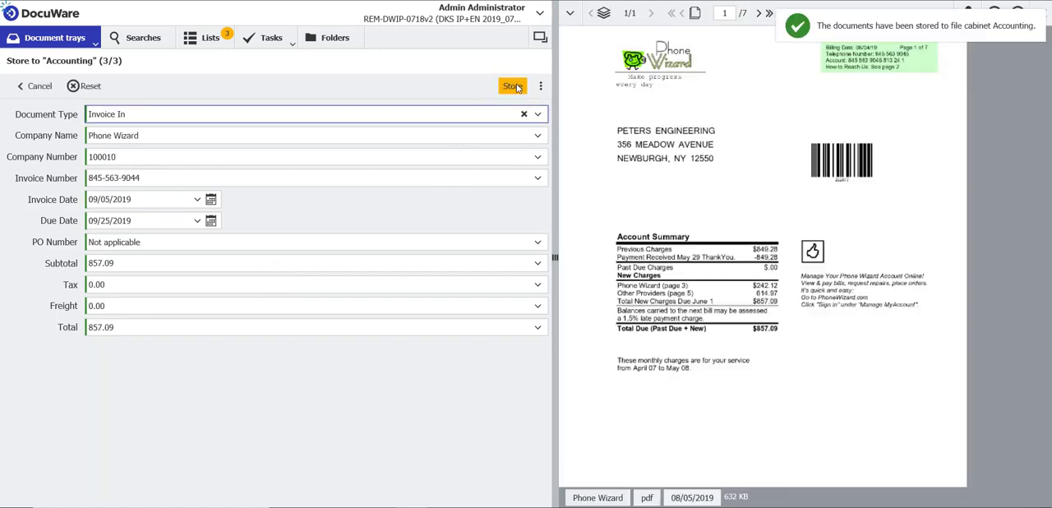
pyautogui.click(516, 89)
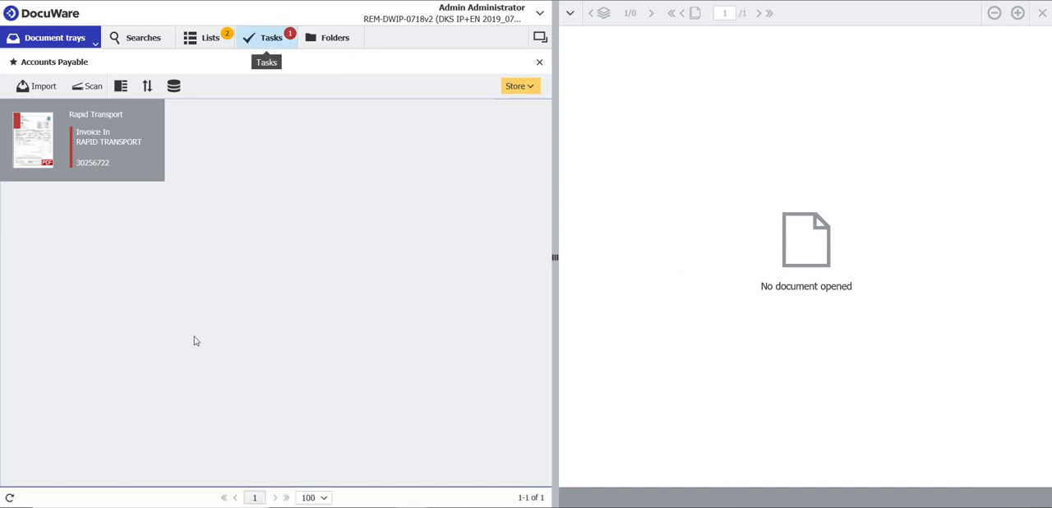
pyautogui.click(11, 498)
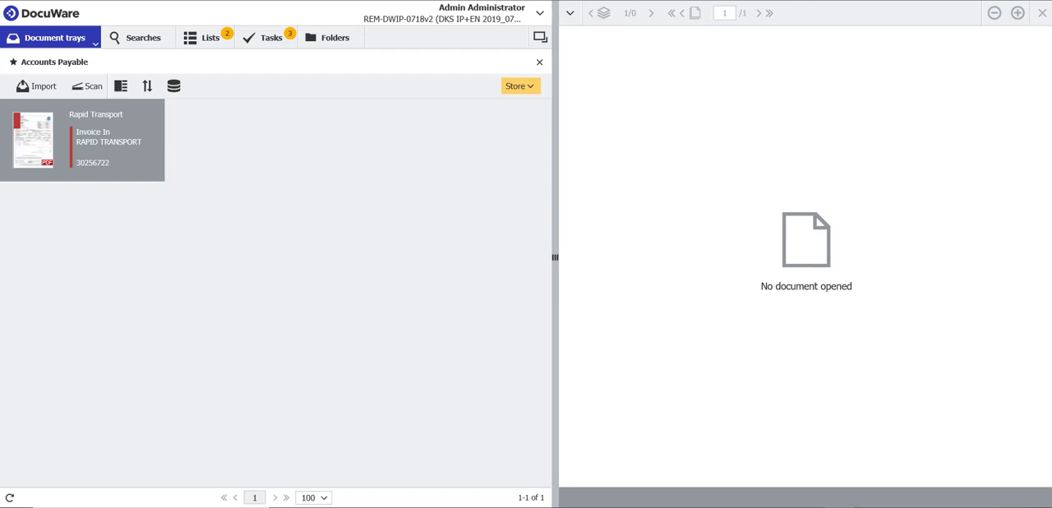
# Open the Rapid Transport invoice for storing with Accounting - Accounts Payable and capture the company name RAPID TRANSPORT from the document
pyautogui.click(82, 141)
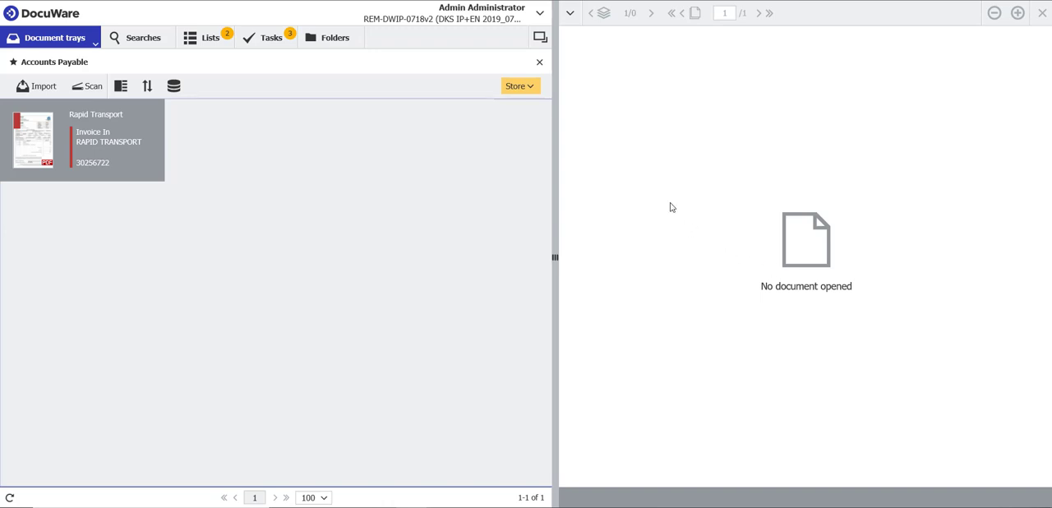
pyautogui.click(527, 87)
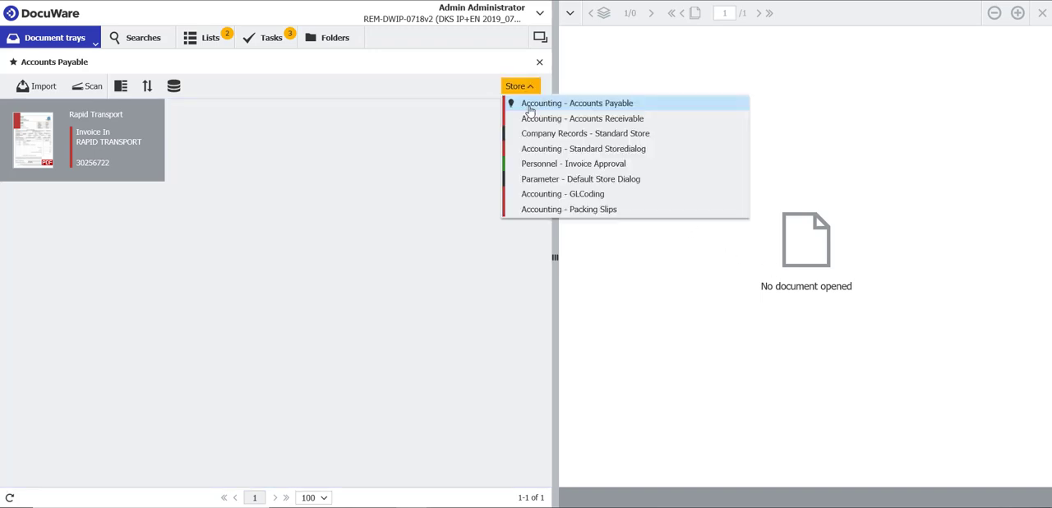
pyautogui.click(530, 105)
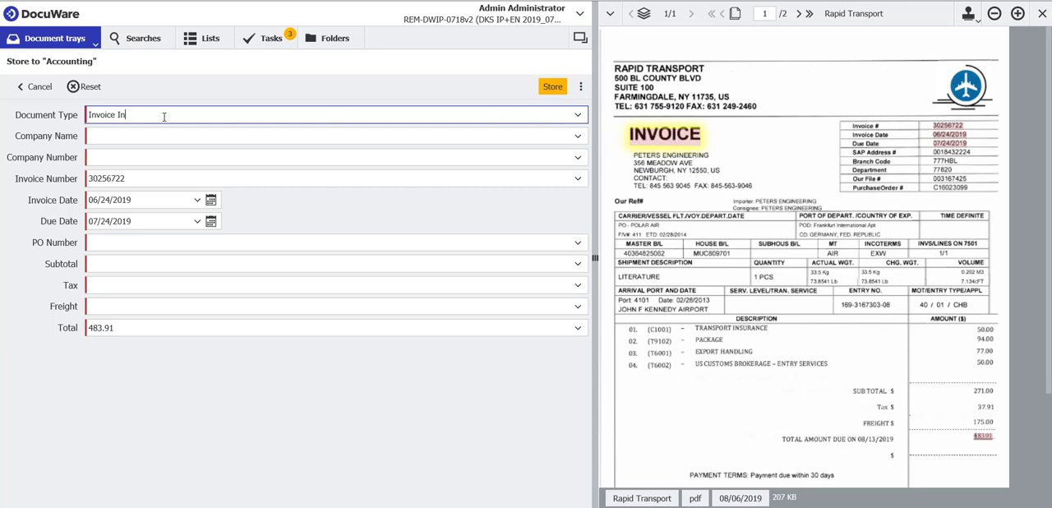
pyautogui.click(207, 134)
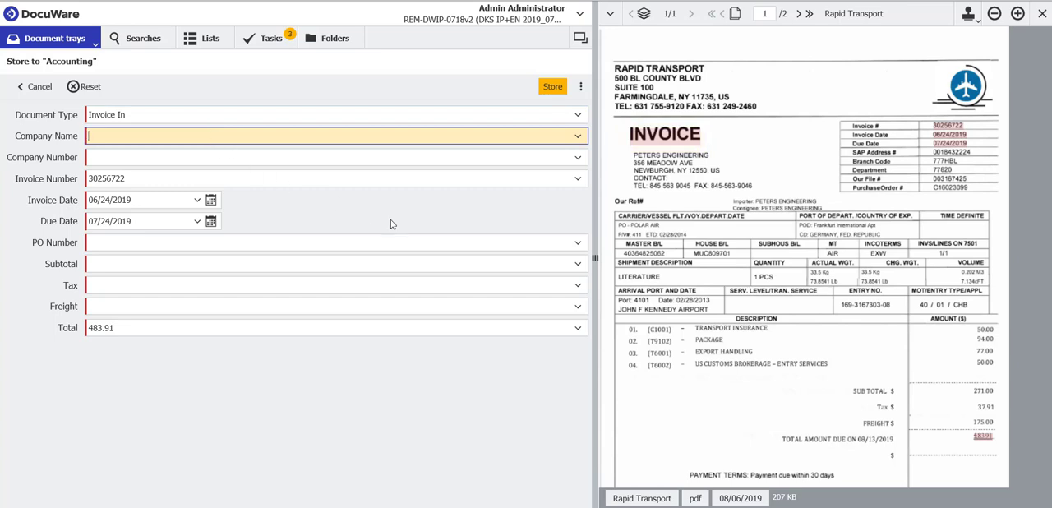
pyautogui.click(649, 69)
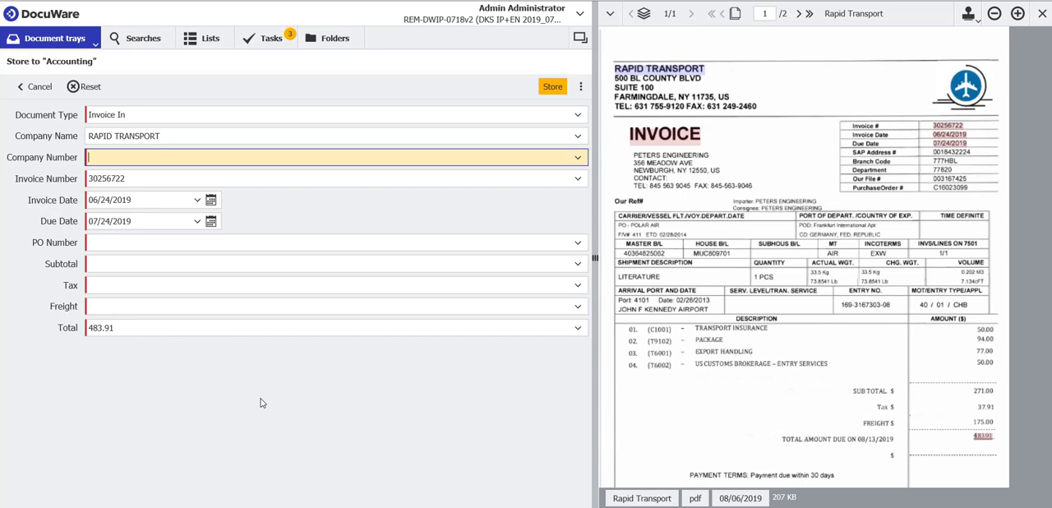
# Check the invoice number, invoice date and due date against the document, and capture the purchase order number from it
pyautogui.click(330, 178)
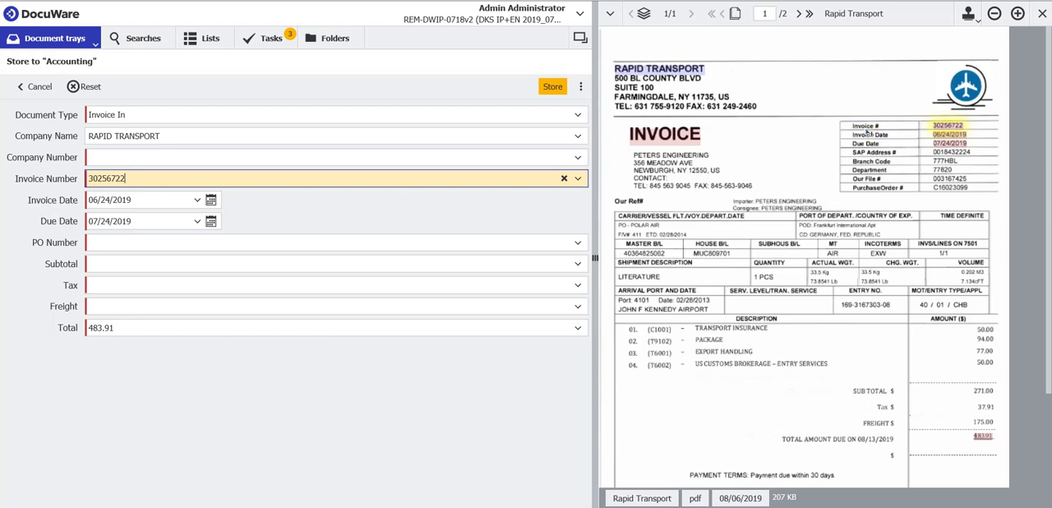
pyautogui.click(156, 197)
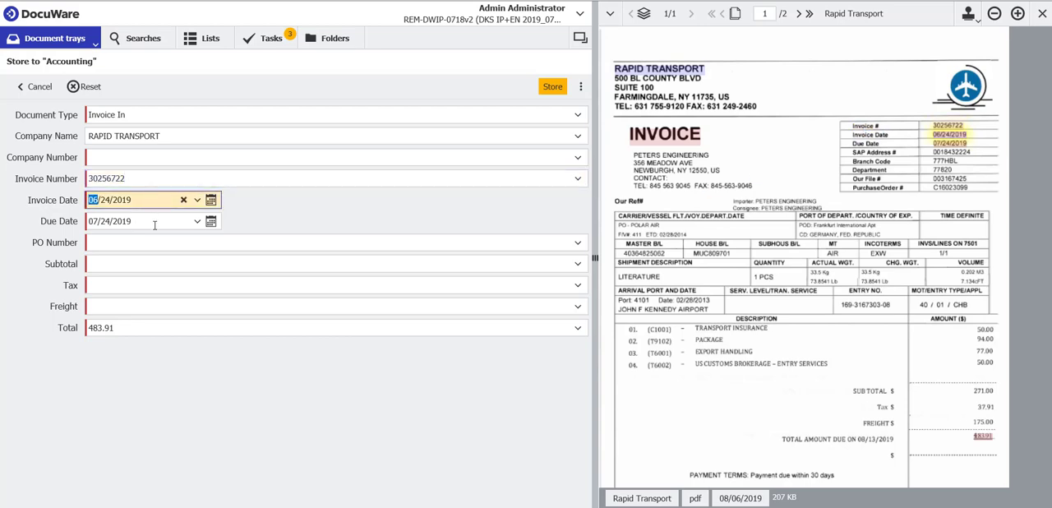
pyautogui.click(154, 223)
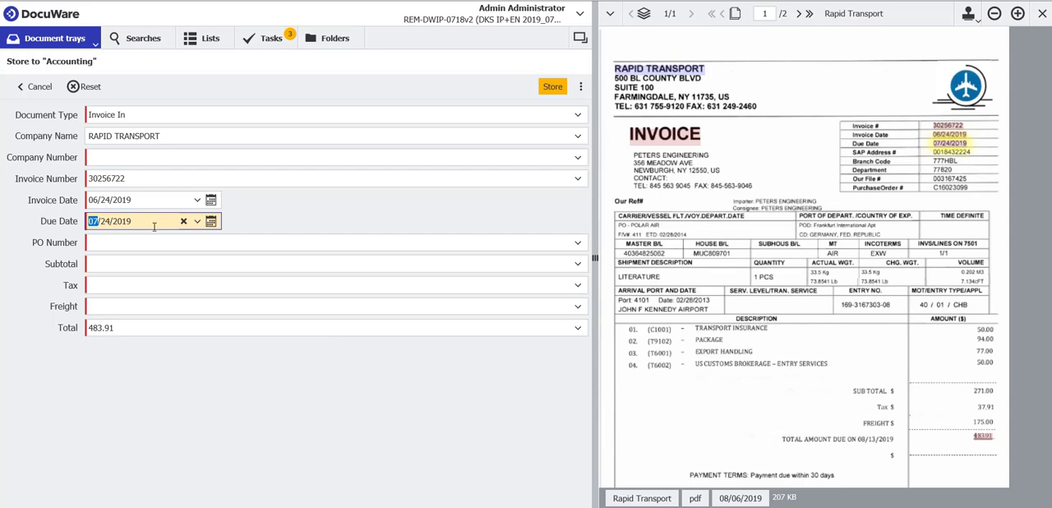
pyautogui.click(276, 246)
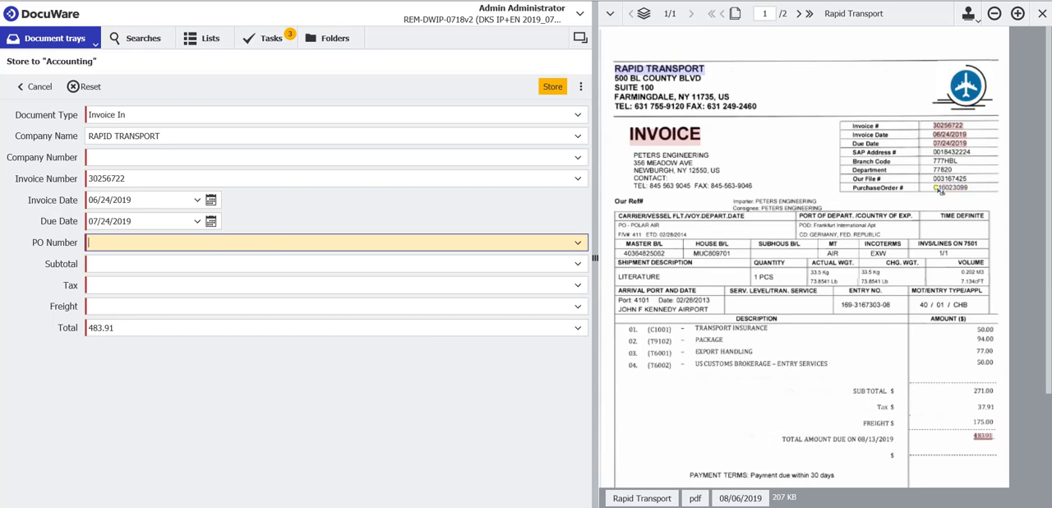
pyautogui.click(960, 189)
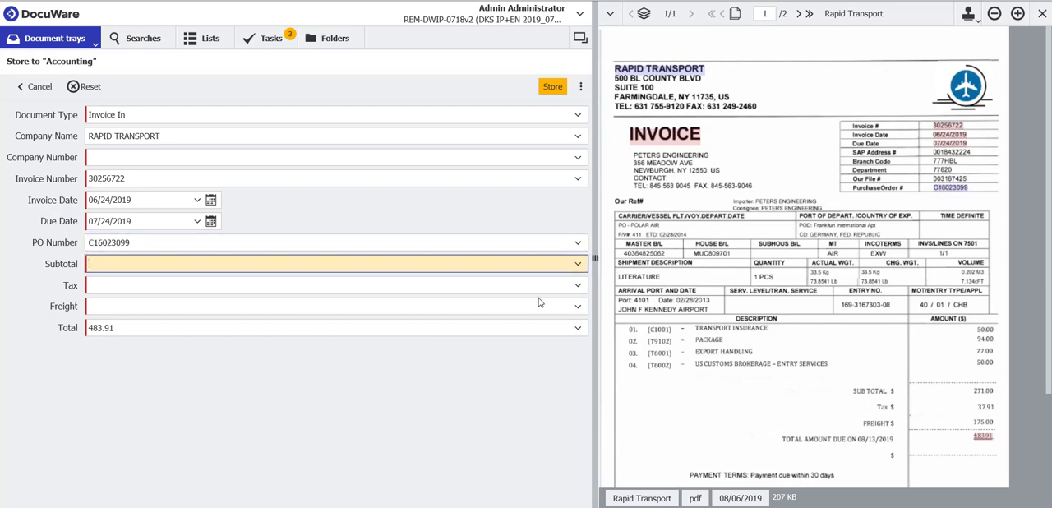
# Capture the subtotal 271.00, tax 37.91 and freight 175.00 from the document and store the Rapid Transport invoice
pyautogui.scroll(-1, 764, 368)
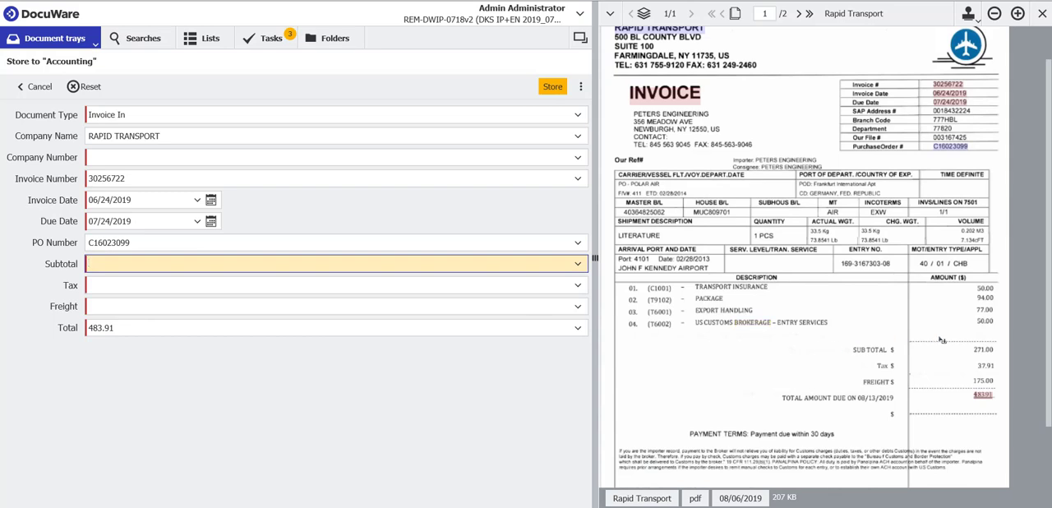
pyautogui.click(983, 350)
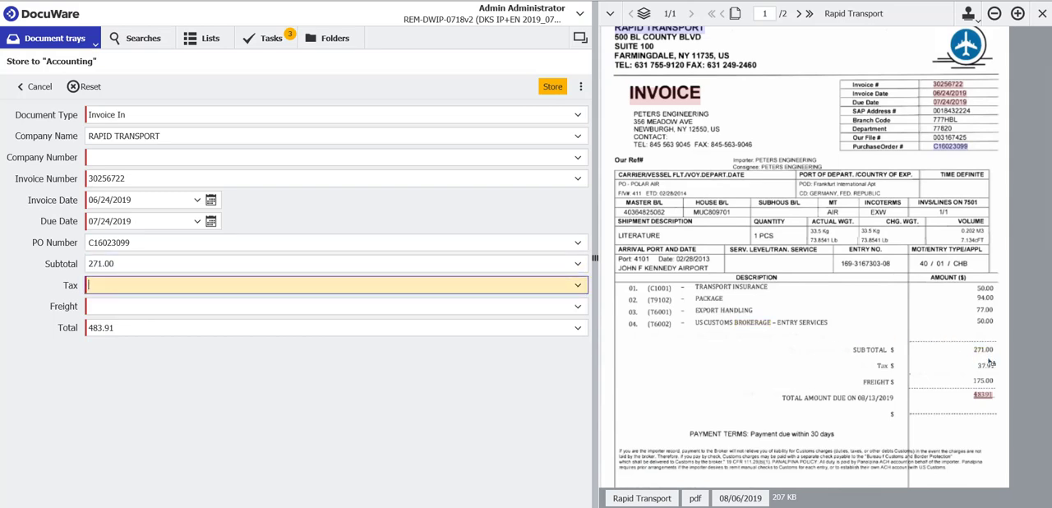
pyautogui.click(986, 366)
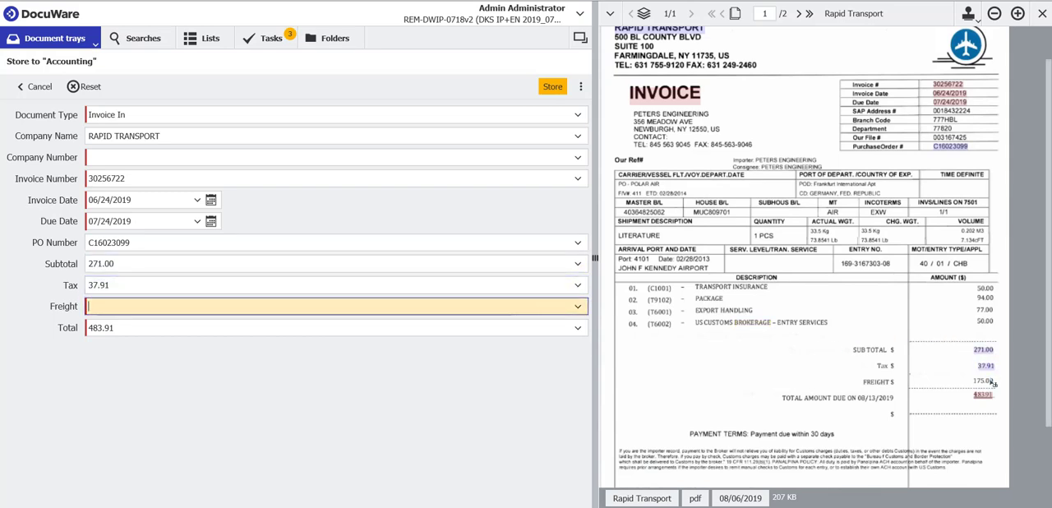
pyautogui.click(984, 381)
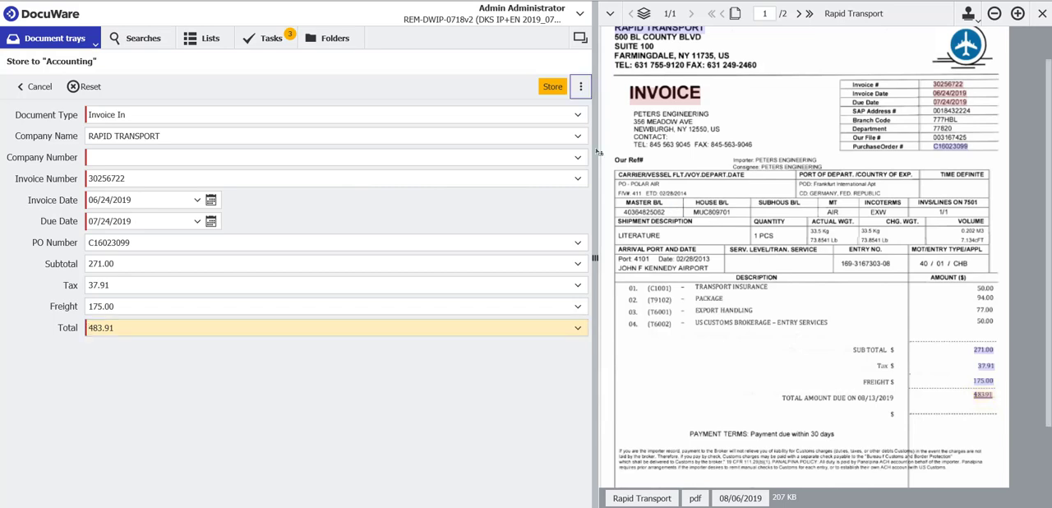
pyautogui.click(550, 89)
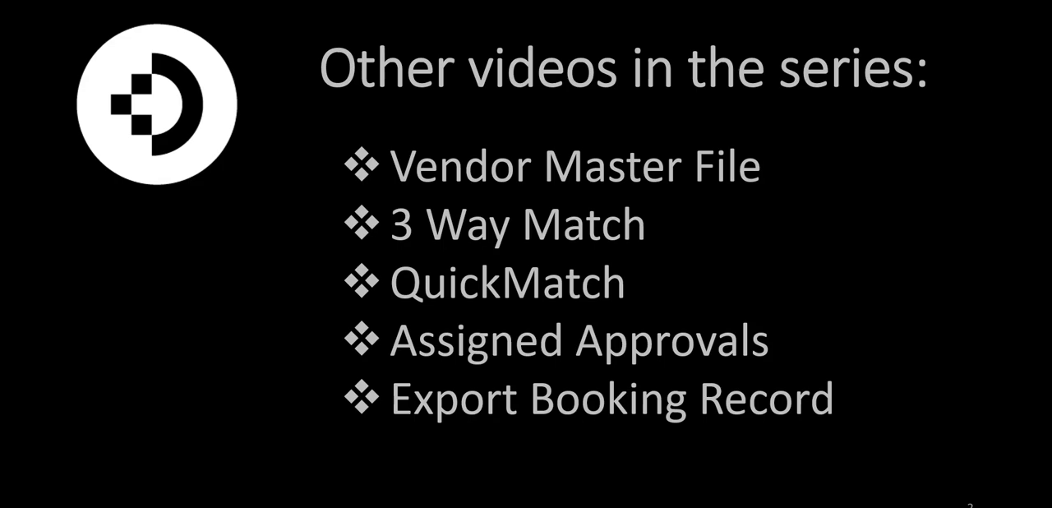
pyautogui.press('Right')
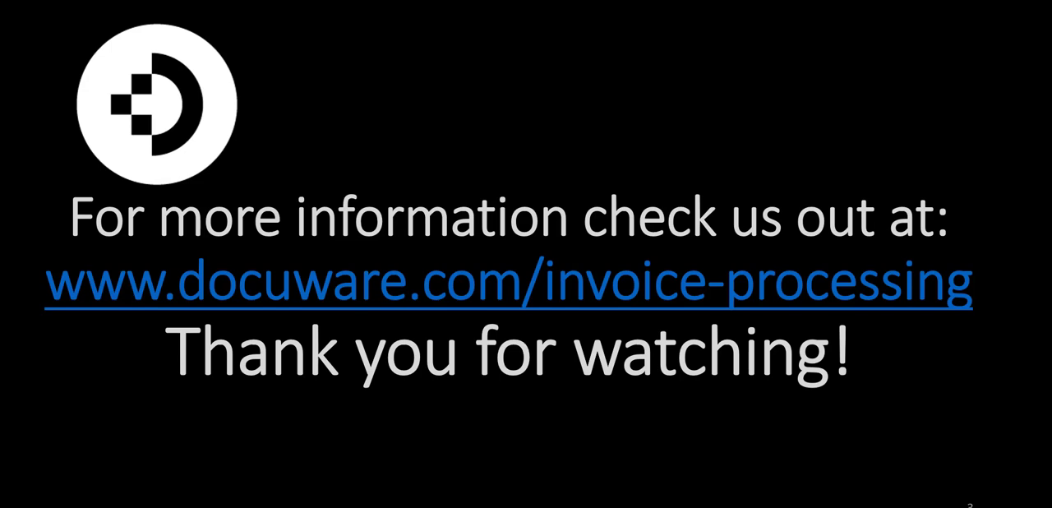